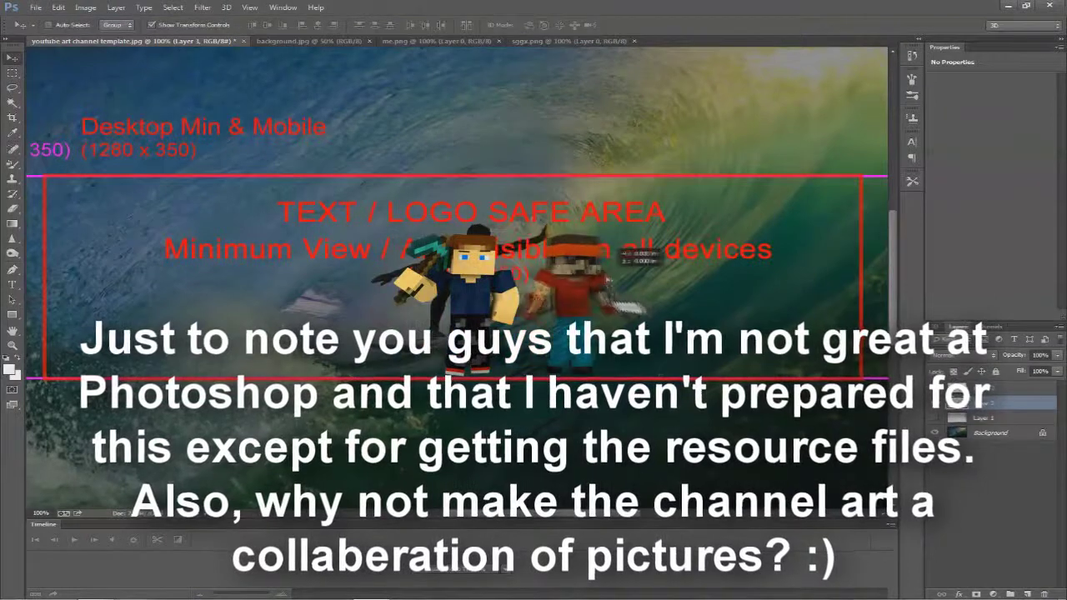
- Add the white-masked fighter left of the blue-shirted character and the creeper from c.png between the two centre figures
{"action": "scroll", "coordinate": [250, 167], "scroll_direction": "down", "scroll_amount": 3}
{"action": "key", "text": "Return"}
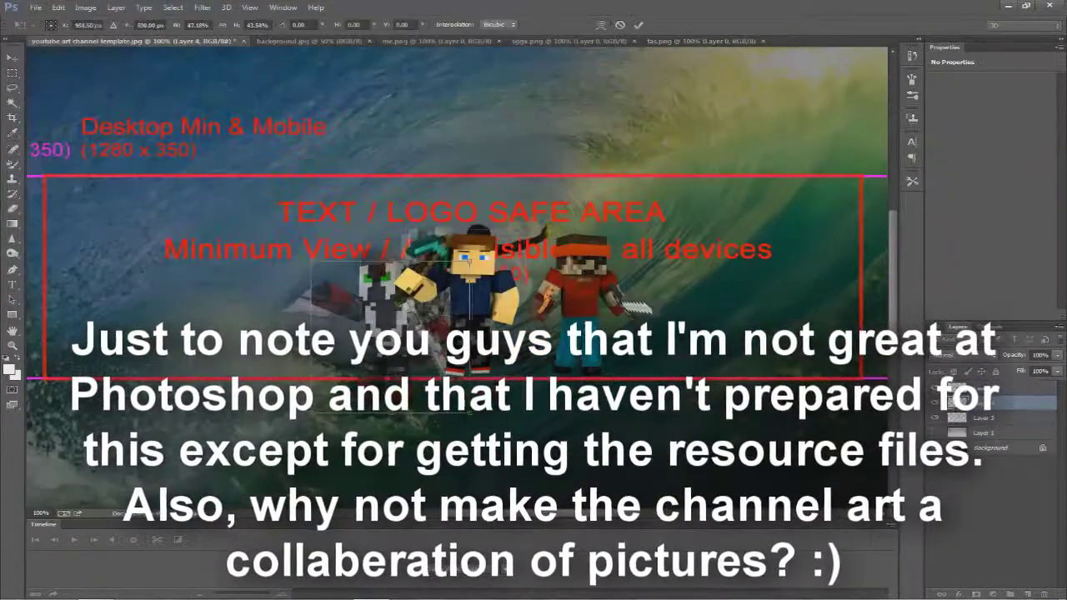
{"action": "key", "text": "ctrl+o"}
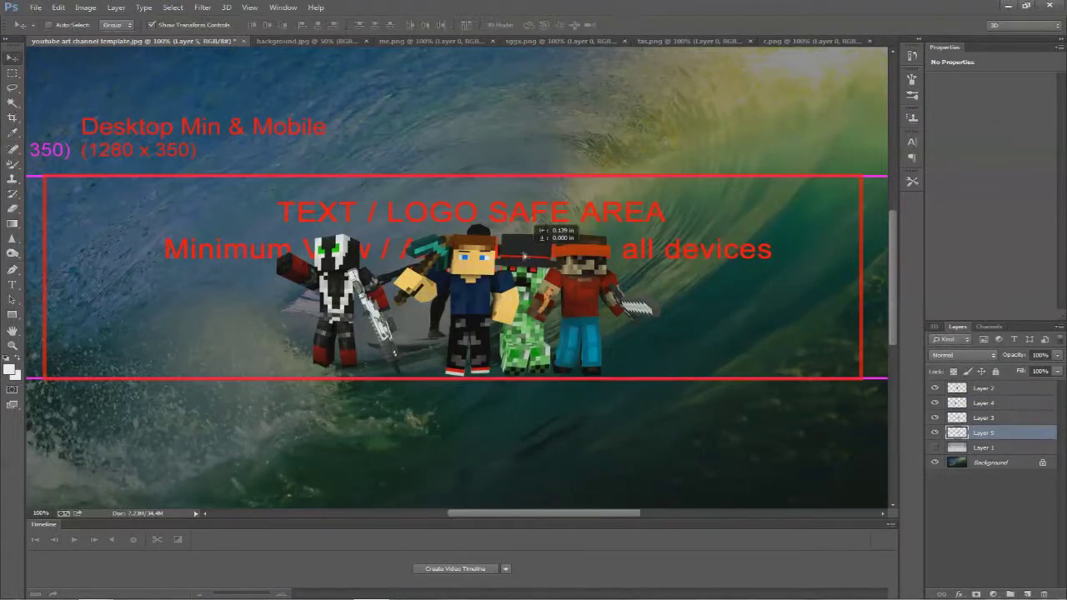
- Add the Modern Warfare 2 soldier behind the centre figures and the Battlefield 4 soldier left of the white-masked fighter
{"action": "key", "text": "ctrl+o"}
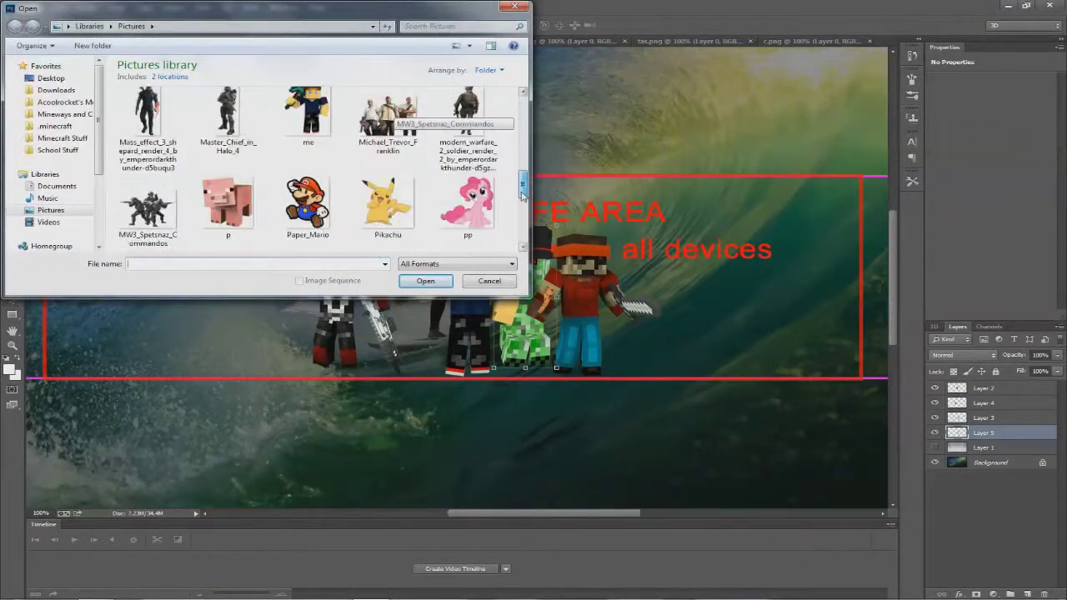
{"action": "key", "text": "Return"}
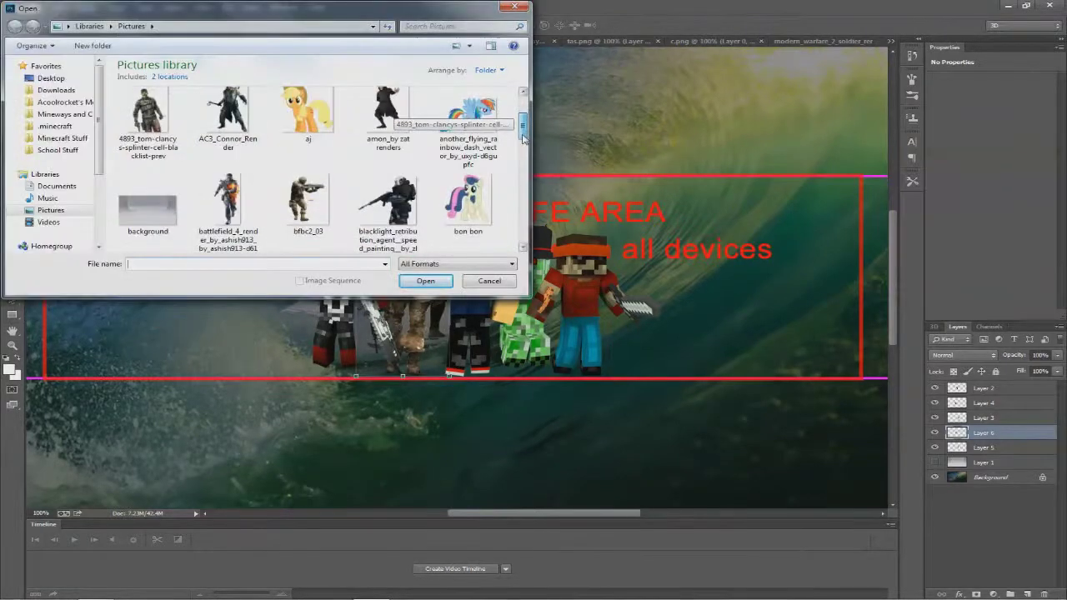
{"action": "key", "text": "Return"}
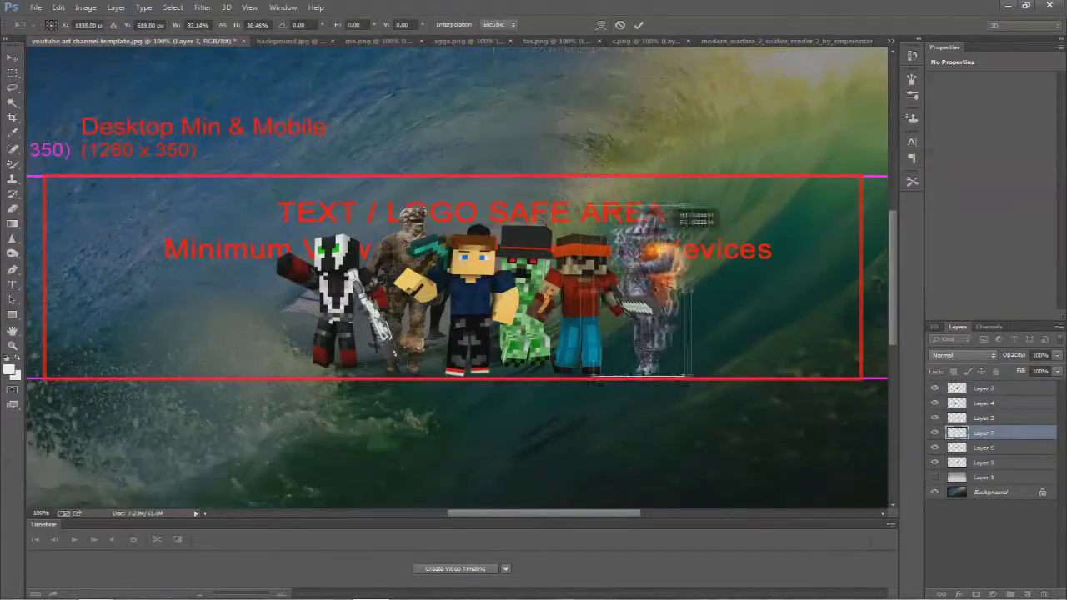
{"action": "left_click_drag", "start_coordinate": [673, 210], "coordinate": [303, 215]}
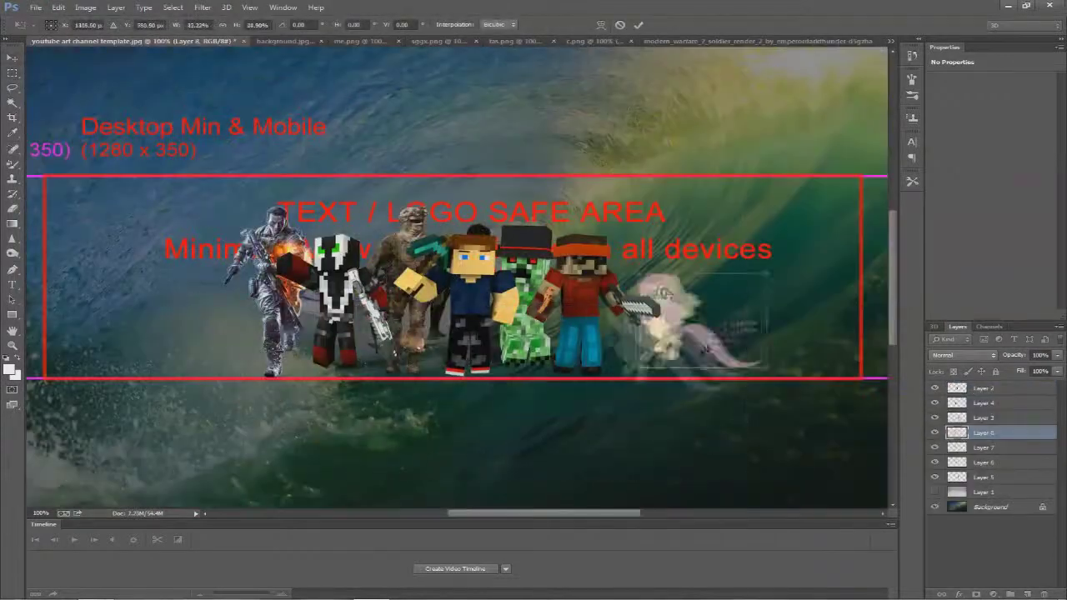
- Place the yellow pegasus above the orange-headband character and the rainbow-maned pegasus above the white-masked fighter, both behind the front row
{"action": "left_click_drag", "start_coordinate": [663, 292], "coordinate": [596, 203]}
{"action": "left_click_drag", "start_coordinate": [568, 285], "coordinate": [615, 214]}
{"action": "key", "text": "ctrl+bracketleft"}
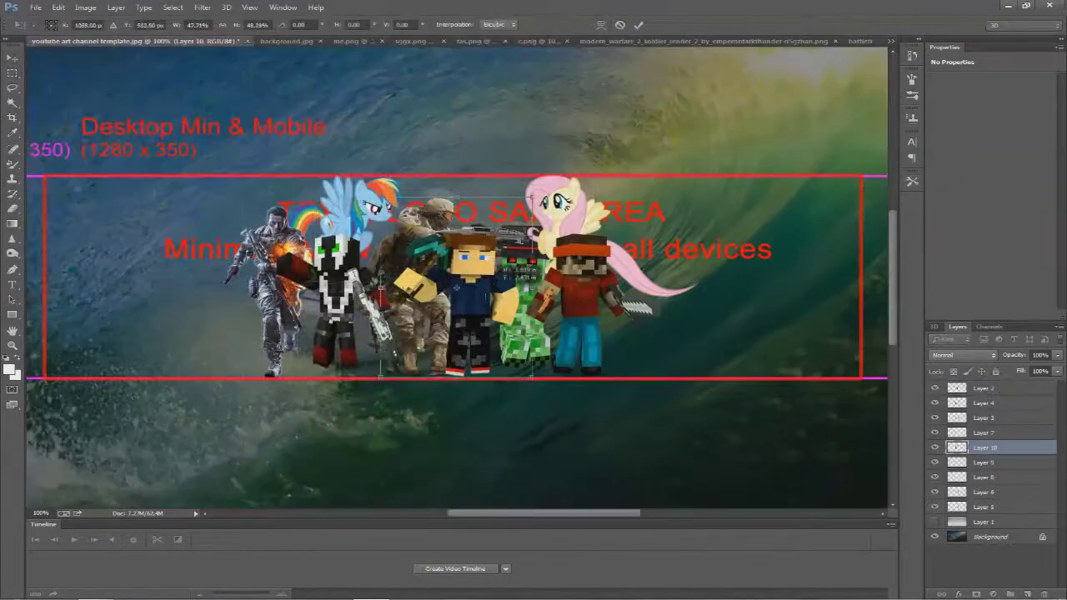
- Place the rifle-aiming soldier right of the orange-headband character and add the Minecraft pig beside the Battlefield 4 soldier
{"action": "left_click_drag", "start_coordinate": [500, 267], "coordinate": [708, 242]}
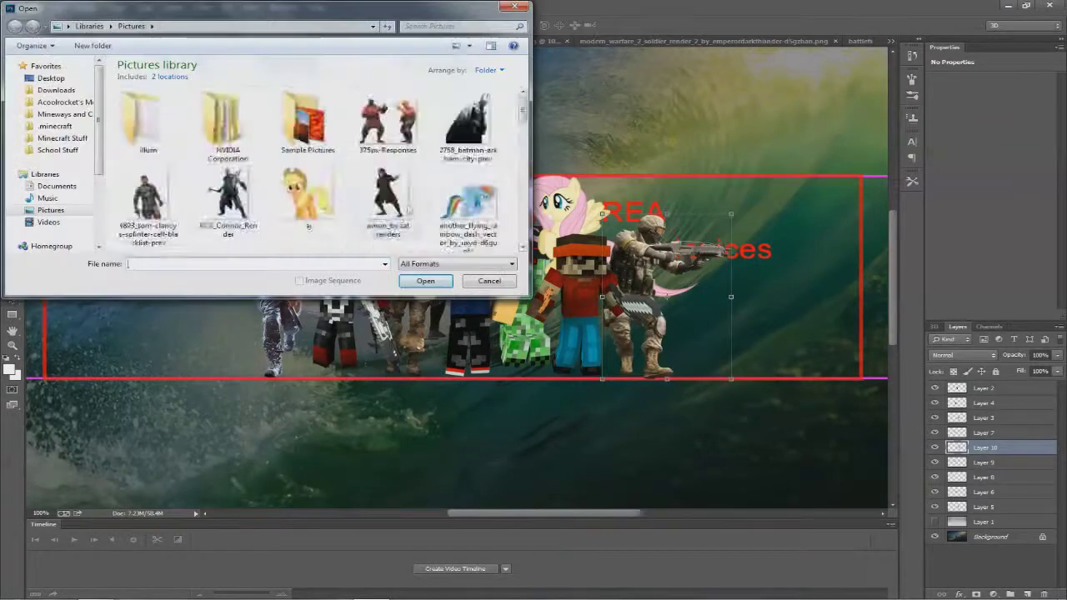
{"action": "scroll", "coordinate": [434, 115], "scroll_direction": "down", "scroll_amount": 5}
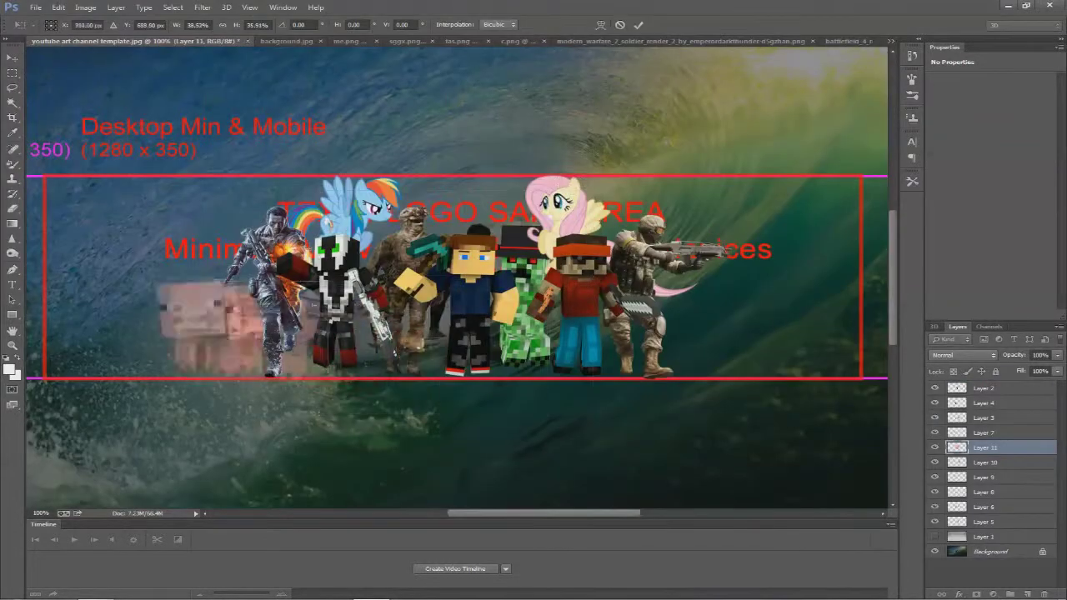
{"action": "left_click_drag", "start_coordinate": [246, 310], "coordinate": [371, 310]}
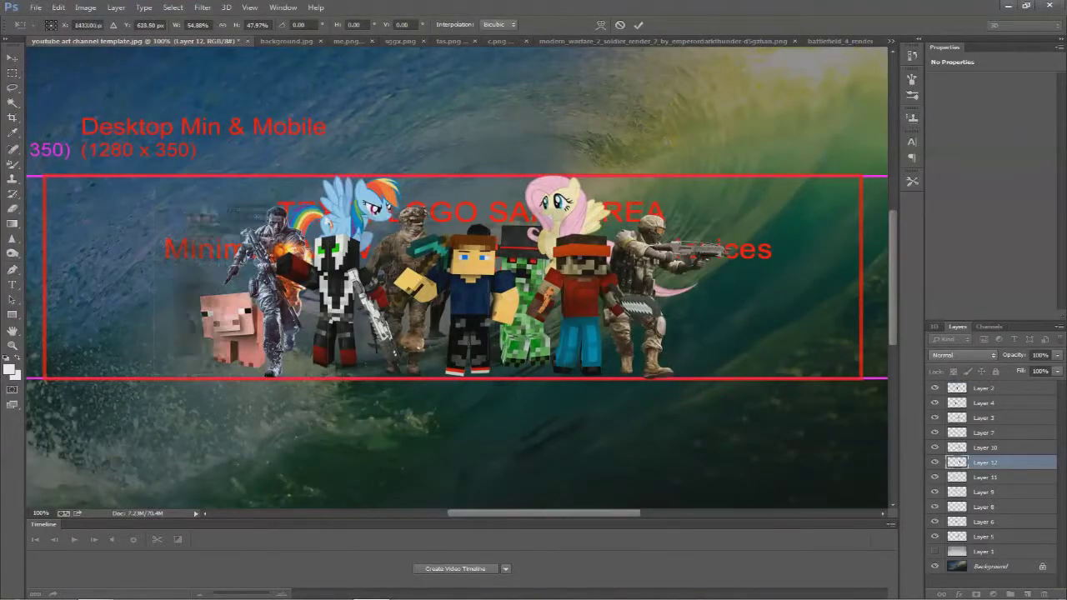
- Place Master Chief left of the pig, and scale down the Enderman and layer it behind the pig
{"action": "left_click_drag", "start_coordinate": [242, 288], "coordinate": [130, 287]}
{"action": "key", "text": "Return"}
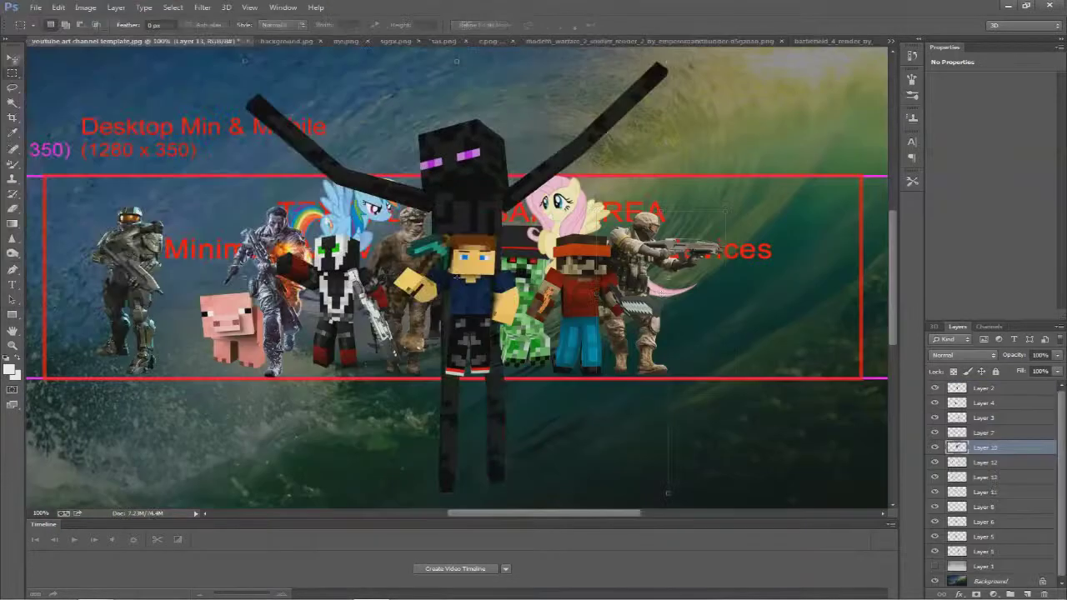
{"action": "left_click_drag", "start_coordinate": [667, 492], "coordinate": [375, 333]}
{"action": "left_click_drag", "start_coordinate": [350, 250], "coordinate": [215, 267]}
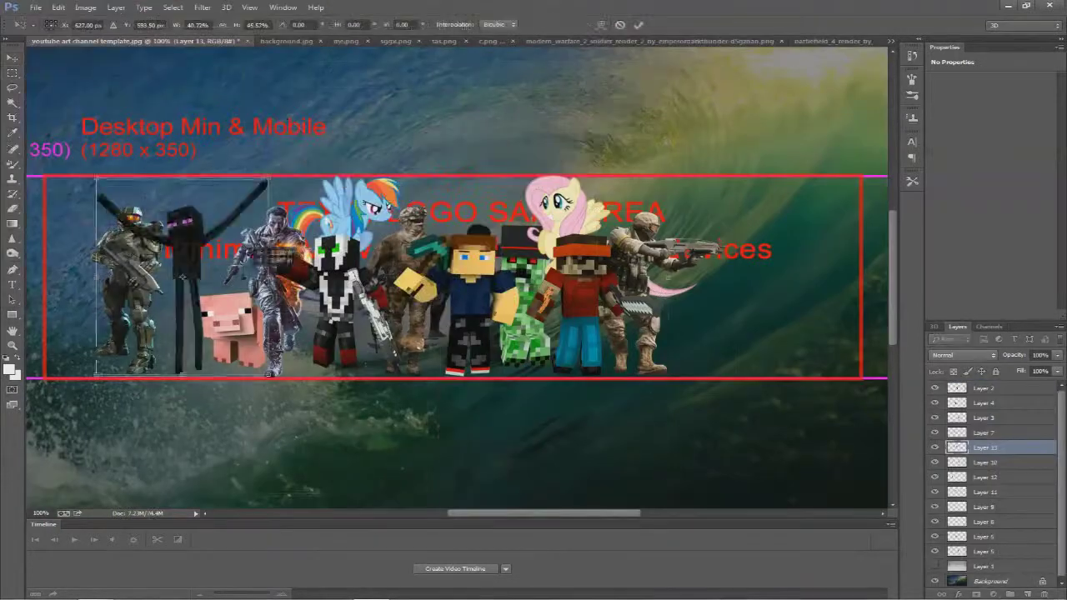
{"action": "key", "text": "Return"}
{"action": "left_click_drag", "start_coordinate": [986, 448], "coordinate": [986, 509]}
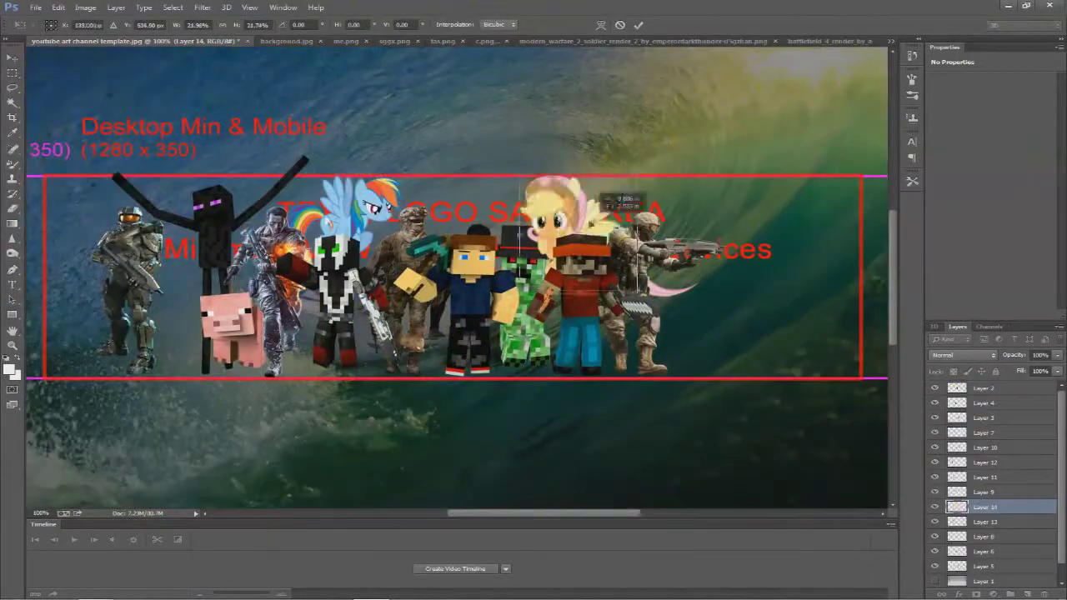
- Place the orange pony between Master Chief and the pig, and raise its layer in front of Master Chief
{"action": "left_click_drag", "start_coordinate": [558, 208], "coordinate": [196, 317]}
{"action": "key", "text": "Return"}
{"action": "left_click_drag", "start_coordinate": [986, 507], "coordinate": [989, 479]}
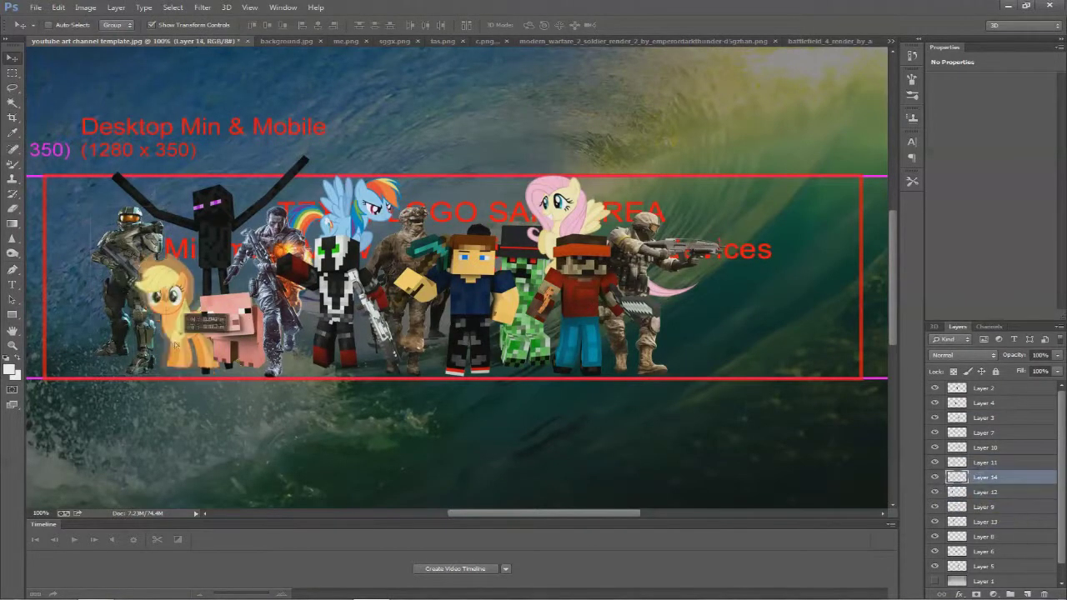
- Add the pink pony, scale it to about 73%, place it right of the aiming soldier and lower its layer
{"action": "left_click", "coordinate": [36, 7]}
{"action": "left_click", "coordinate": [50, 29]}
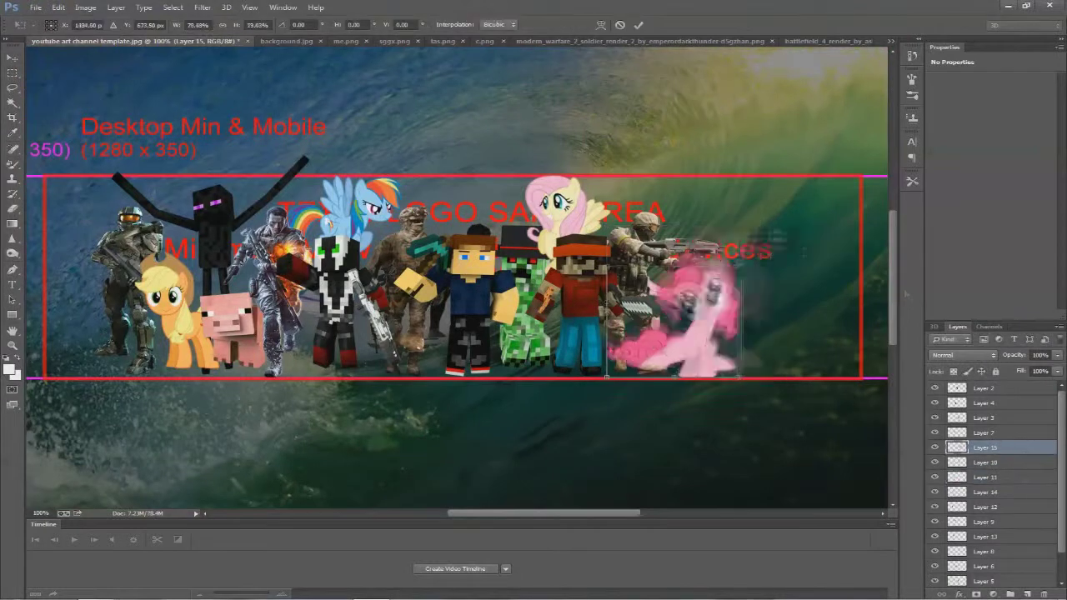
{"action": "mouse_move", "coordinate": [708, 317]}
{"action": "left_mouse_down"}
{"action": "mouse_move", "coordinate": [179, 302]}
{"action": "mouse_move", "coordinate": [746, 329]}
{"action": "mouse_move", "coordinate": [714, 334]}
{"action": "left_mouse_up"}
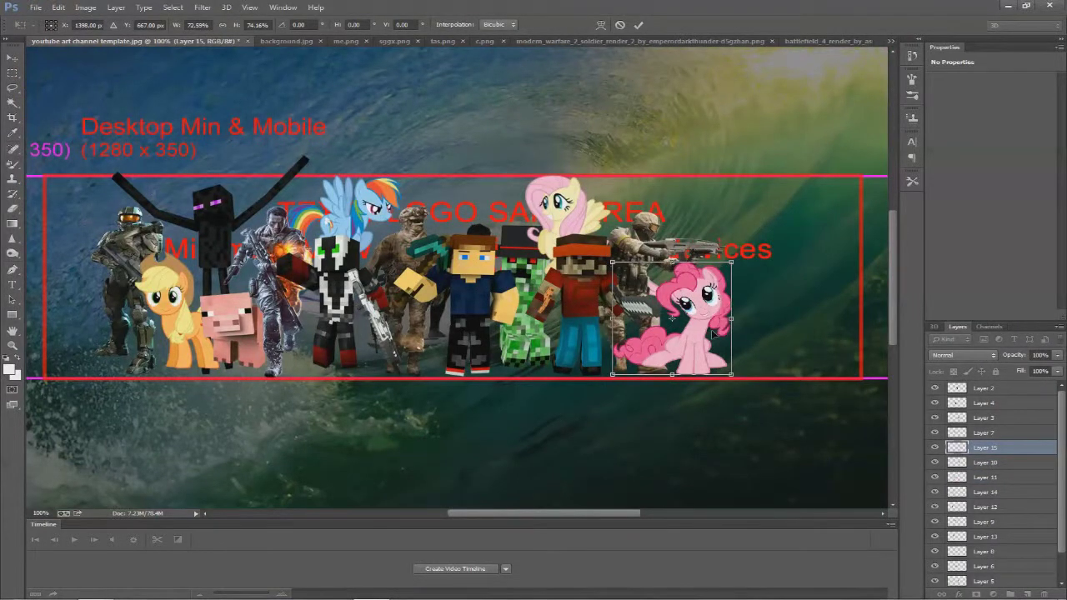
{"action": "key", "text": "Return"}
{"action": "left_click_drag", "start_coordinate": [984, 447], "coordinate": [990, 523]}
- Add Paper Mario in the safe area's upper-left corner and Pikachu in front of Master Chief below him
{"action": "left_click", "coordinate": [36, 7]}
{"action": "left_click", "coordinate": [50, 33]}
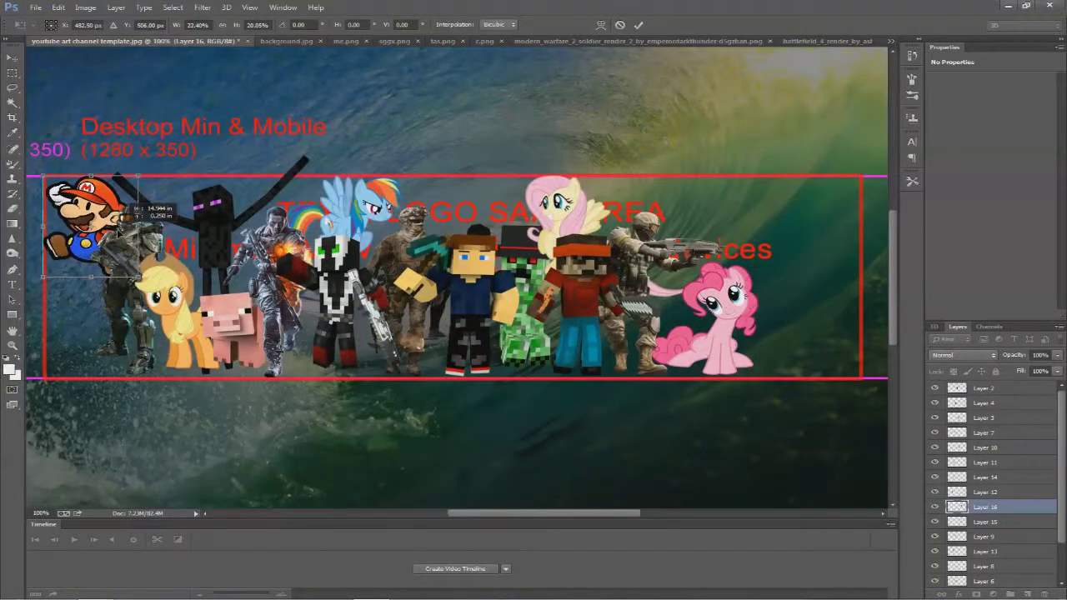
{"action": "left_click", "coordinate": [36, 8]}
{"action": "left_click", "coordinate": [50, 33]}
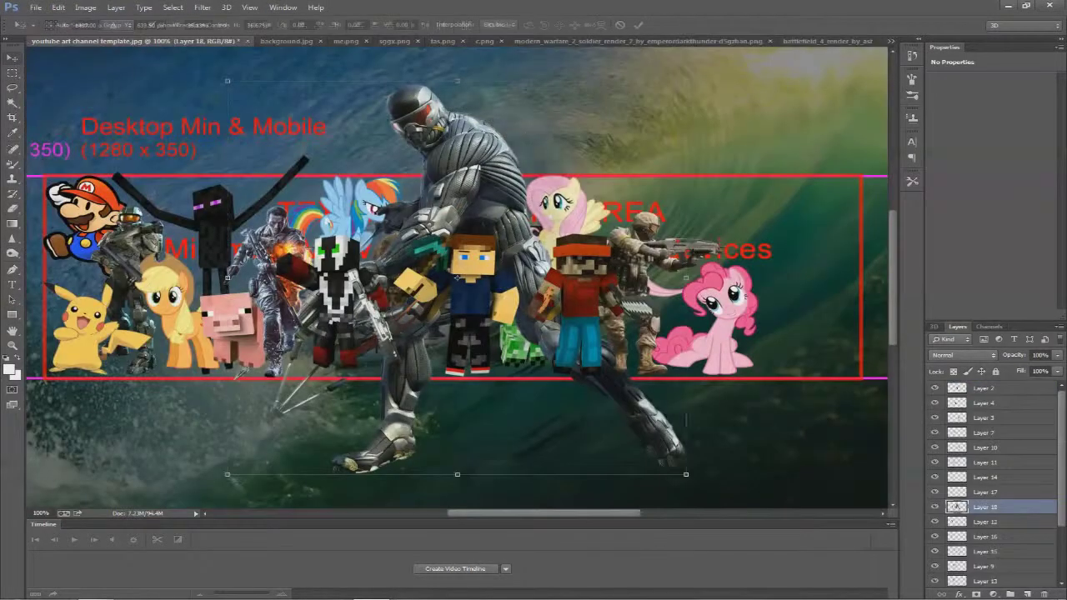
- Place the scaled-down nanosuit archer right of the pink pony and move its layer behind the pony
{"action": "left_click_drag", "start_coordinate": [733, 275], "coordinate": [867, 275]}
{"action": "key", "text": "Return"}
{"action": "left_click_drag", "start_coordinate": [985, 507], "coordinate": [990, 546]}
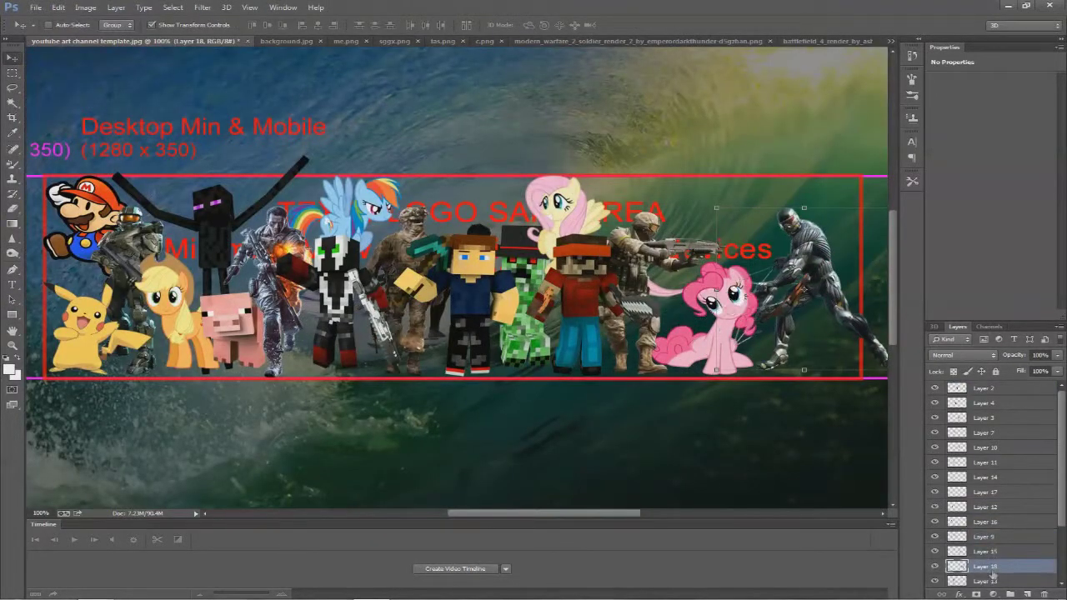
- Add Slowpoke, Batman and more armed figures beside the nanosuit archer, and scale down the blue pony to fit the lineup
{"action": "left_click", "coordinate": [36, 7]}
{"action": "left_click", "coordinate": [50, 32]}
{"action": "scroll", "coordinate": [307, 148], "scroll_direction": "down", "scroll_amount": 2}
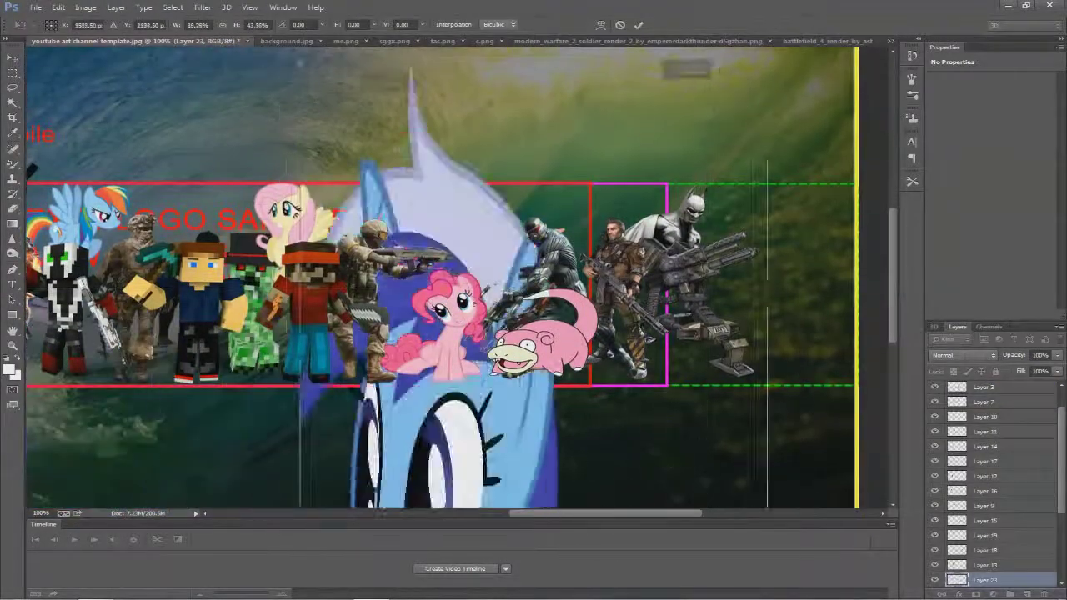
{"action": "left_click_drag", "start_coordinate": [317, 67], "coordinate": [588, 215]}
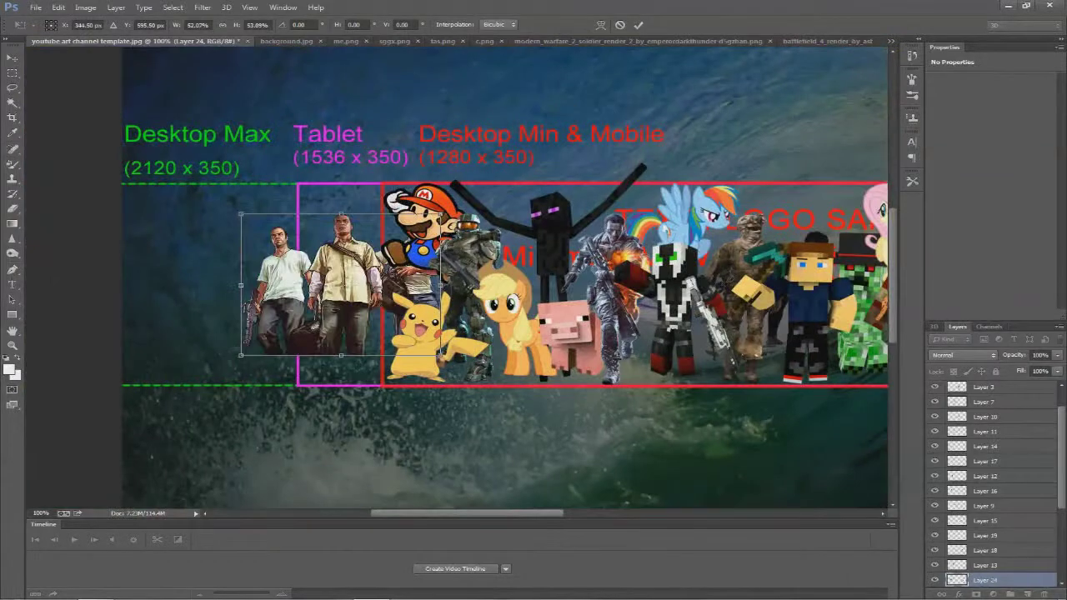
- Arrange the Michael, Trevor and Franklin trio, the red-shirted mercenary pair and the clone trooper left of Paper Mario
{"action": "left_click_drag", "start_coordinate": [341, 285], "coordinate": [327, 256]}
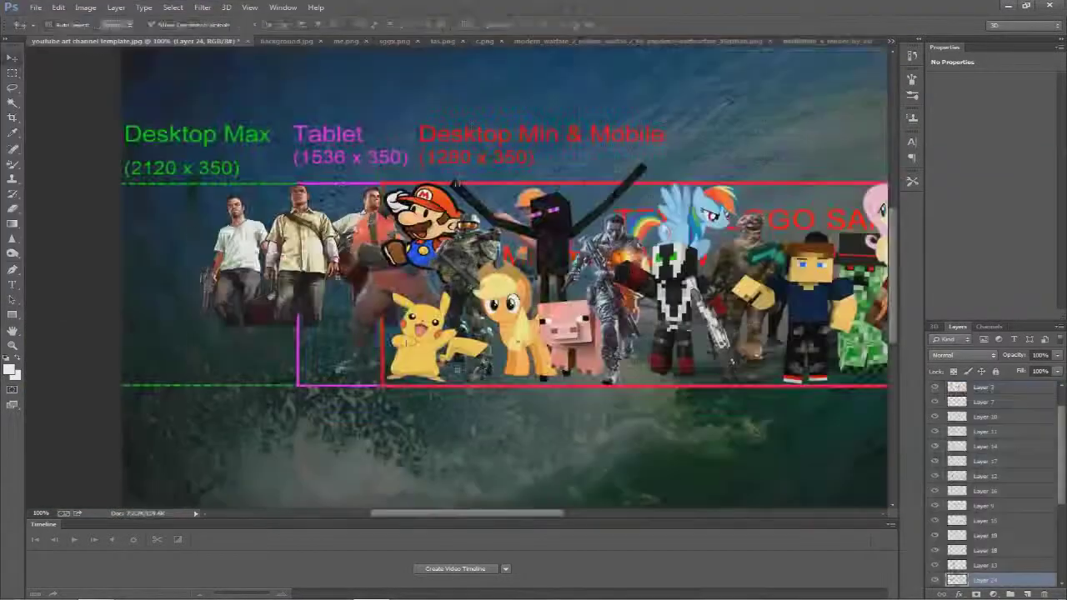
{"action": "left_click_drag", "start_coordinate": [314, 303], "coordinate": [329, 327]}
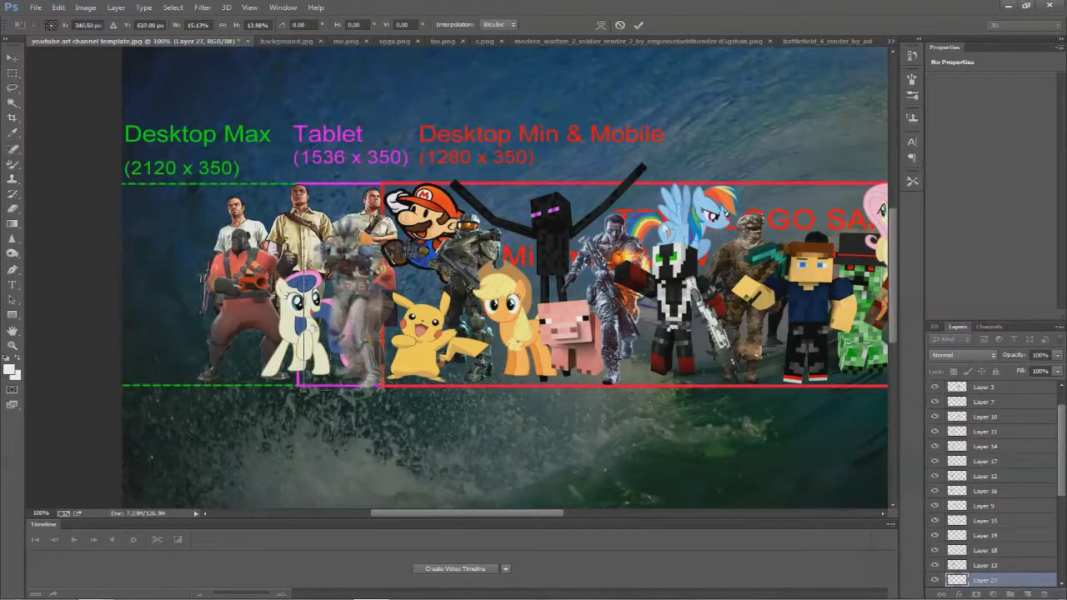
{"action": "left_click_drag", "start_coordinate": [406, 291], "coordinate": [200, 299]}
{"action": "scroll", "coordinate": [986, 490], "scroll_direction": "up", "scroll_amount": 2}
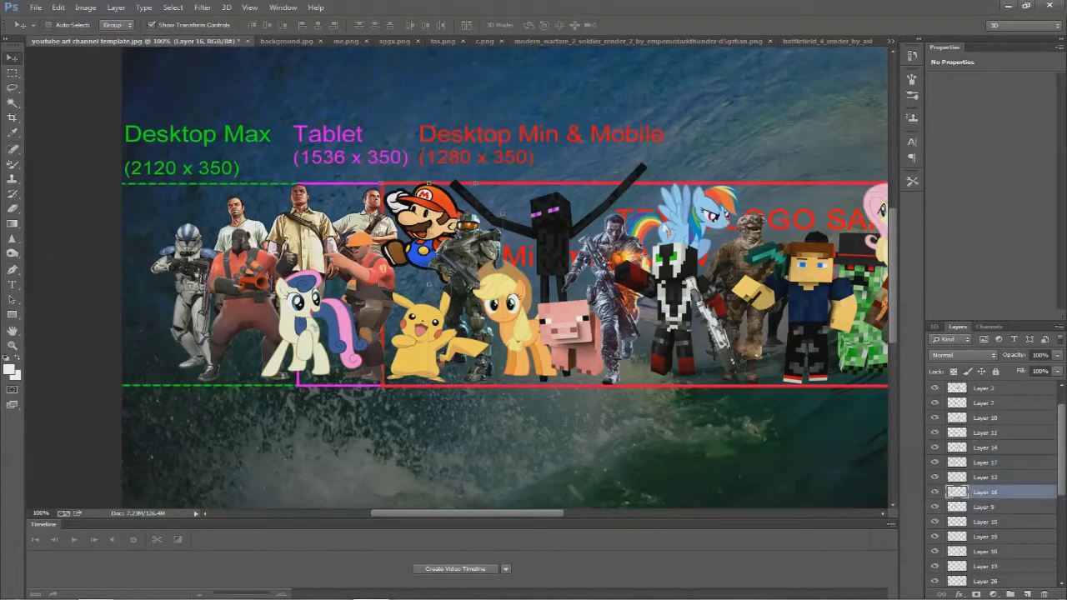
- Add the skeleton behind Pikachu and place the armoured figure at the far left end of the lineup
{"action": "key", "text": "alt+f"}
{"action": "key", "text": "o"}
{"action": "scroll", "coordinate": [326, 167], "scroll_direction": "down", "scroll_amount": 3}
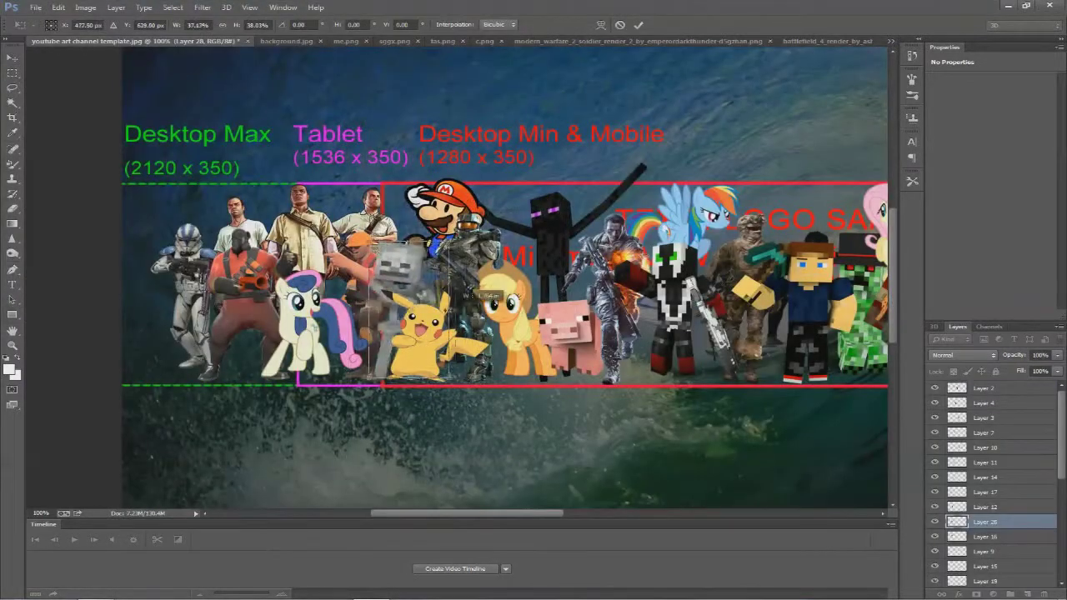
{"action": "mouse_move", "coordinate": [434, 300]}
{"action": "left_mouse_down"}
{"action": "mouse_move", "coordinate": [178, 275]}
{"action": "mouse_move", "coordinate": [412, 285]}
{"action": "left_mouse_up"}
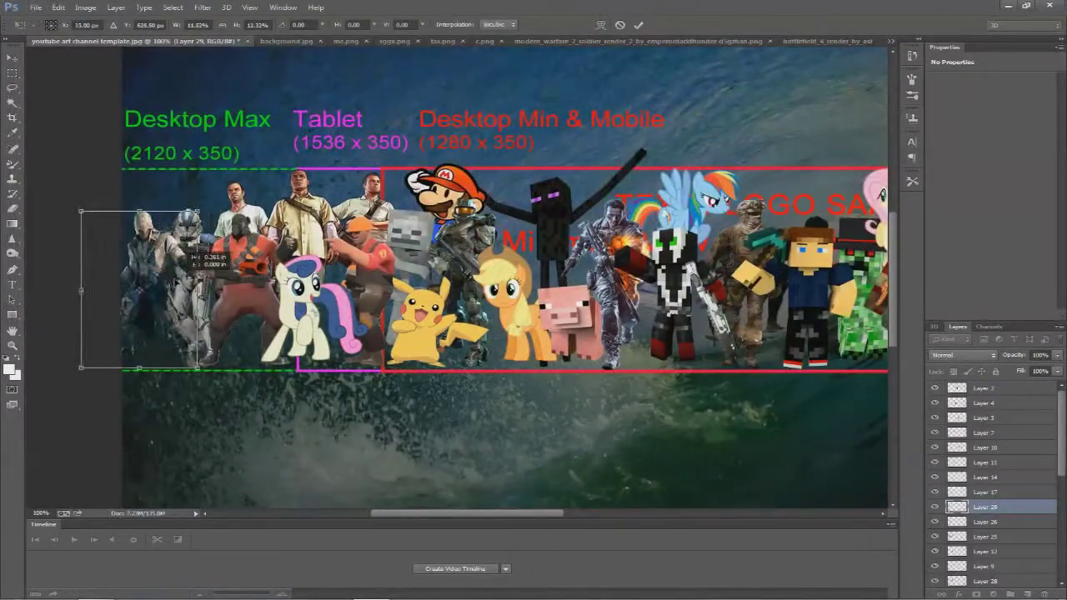
{"action": "key", "text": "Return"}
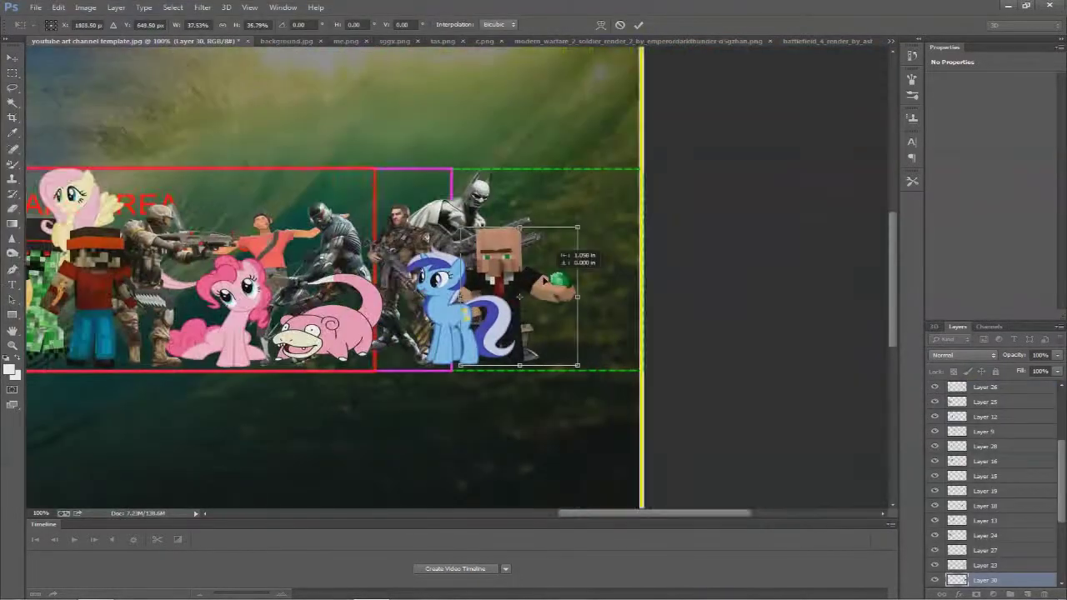
- Add the white unicorn pony with the purple mane and place it in front of the villager
{"action": "left_click", "coordinate": [35, 7]}
{"action": "left_click", "coordinate": [49, 30]}
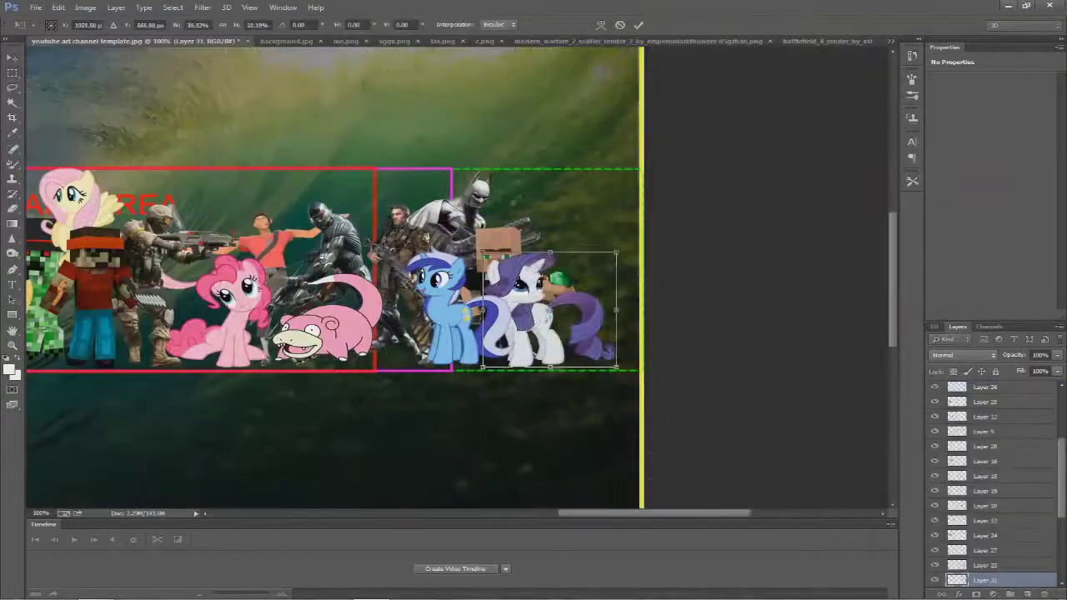
{"action": "left_click_drag", "start_coordinate": [554, 313], "coordinate": [573, 315]}
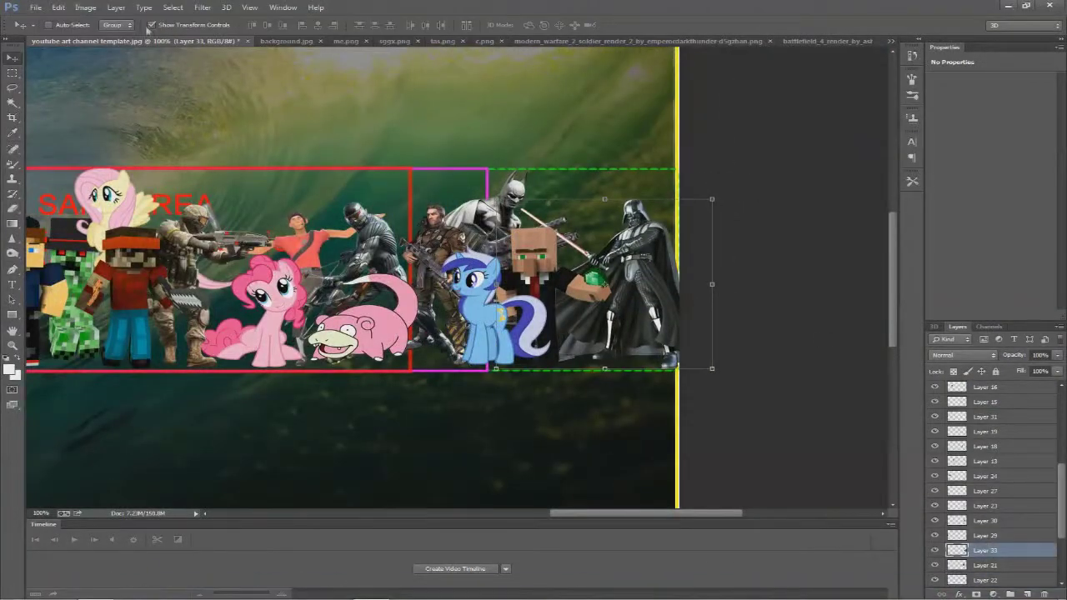
- Add the pixel-art character in front of Darth Vader, enlarge it slightly and place it near the banner's right edge
{"action": "key", "text": "ctrl+o"}
{"action": "scroll", "coordinate": [325, 183], "scroll_direction": "down", "scroll_amount": 1}
{"action": "left_click", "coordinate": [389, 177]}
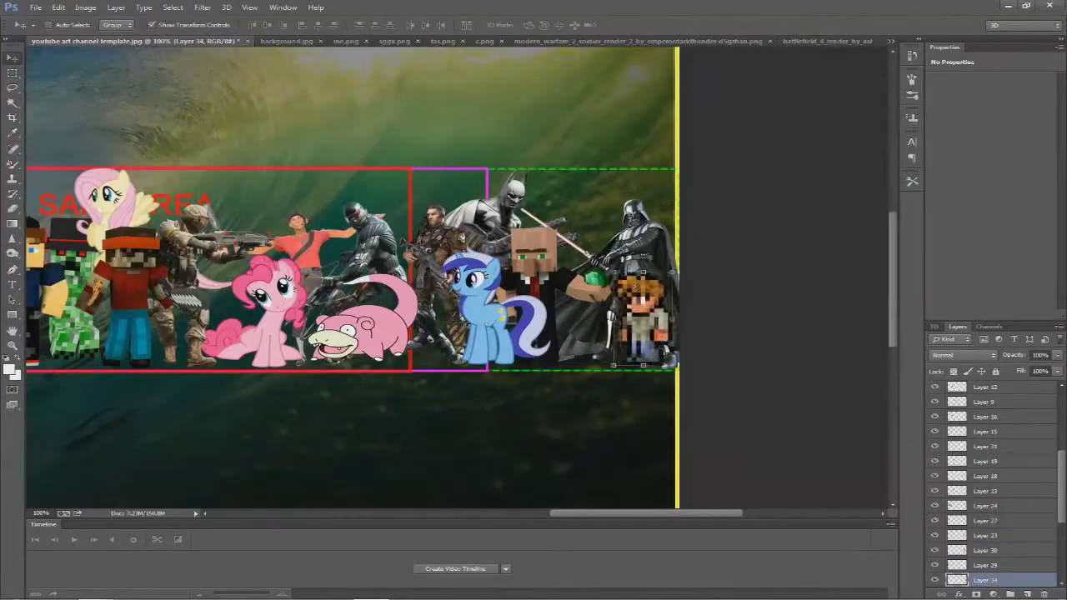
{"action": "key", "text": "ctrl+t"}
{"action": "left_click_drag", "start_coordinate": [676, 271], "coordinate": [673, 250]}
{"action": "left_click_drag", "start_coordinate": [607, 312], "coordinate": [655, 311]}
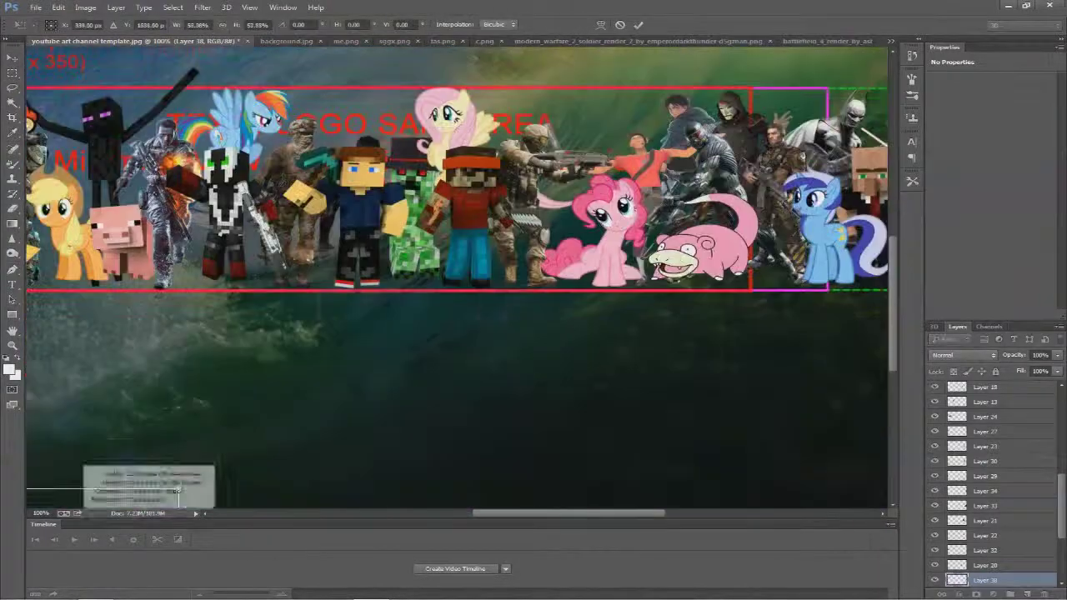
- Scale down the purple unicorn pony to fit within the banner's safe-area height
{"action": "left_click_drag", "start_coordinate": [176, 490], "coordinate": [208, 292]}
{"action": "key", "text": "Return"}
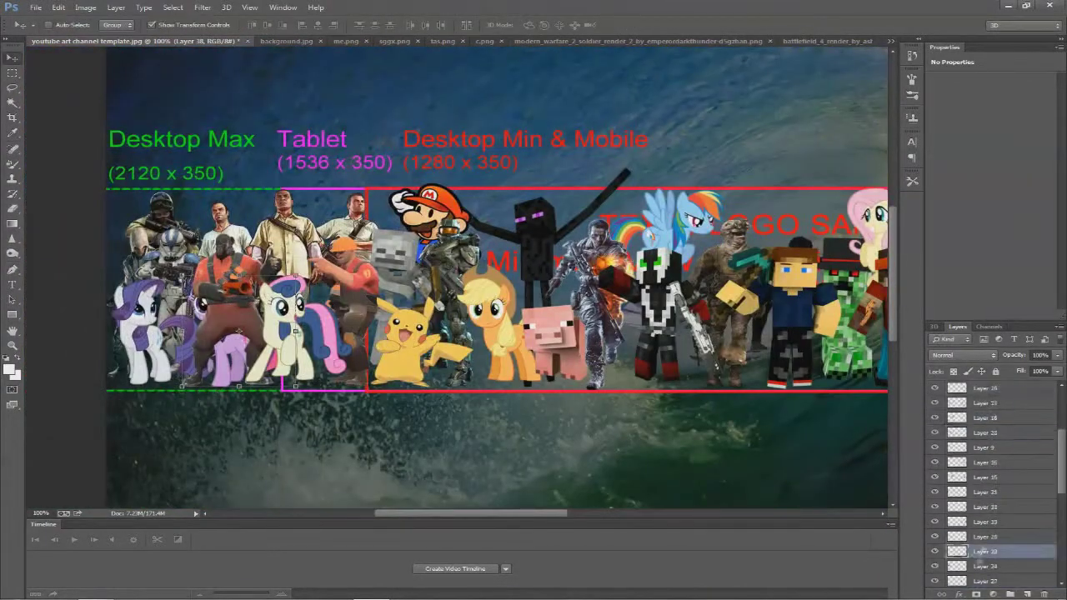
- Add the helmeted soldier to the back row above the pink pony, and open another image from the Pictures library
{"action": "left_click", "coordinate": [37, 9]}
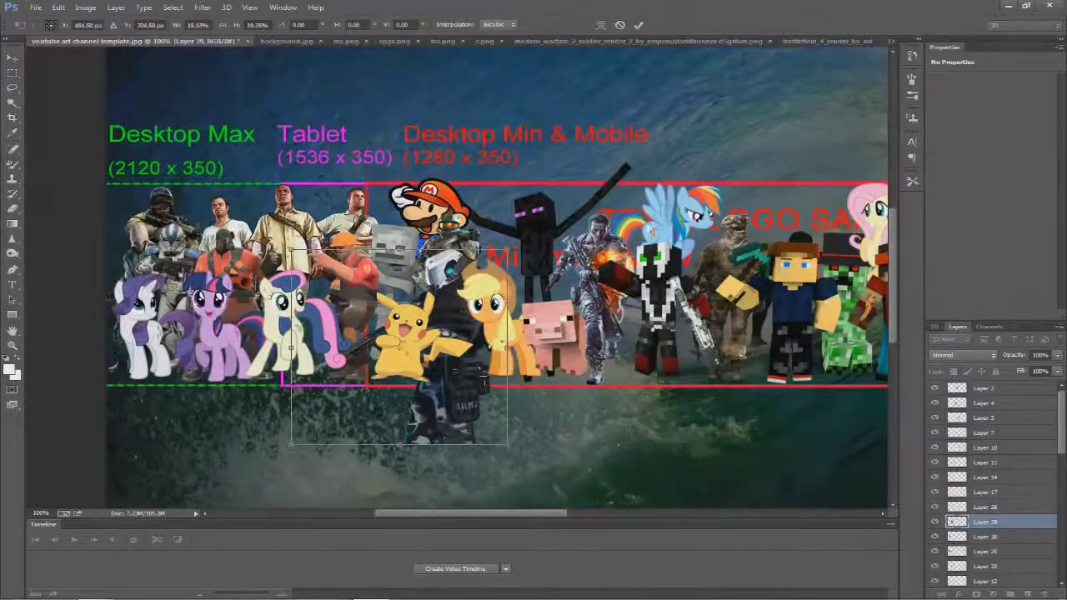
{"action": "left_click_drag", "start_coordinate": [398, 346], "coordinate": [649, 346]}
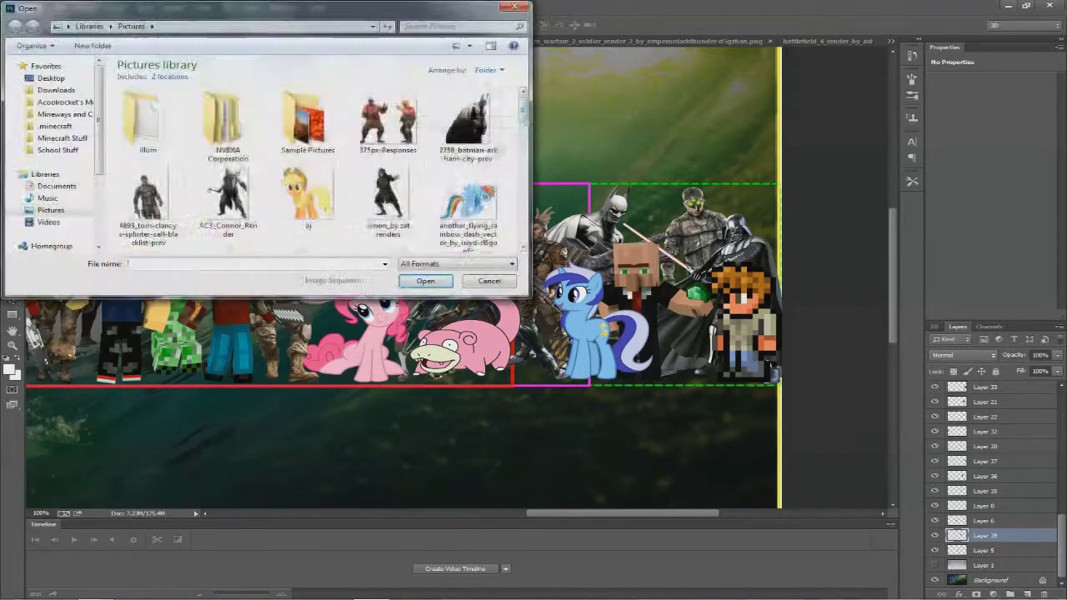
{"action": "scroll", "coordinate": [322, 178], "scroll_direction": "down", "scroll_amount": 5}
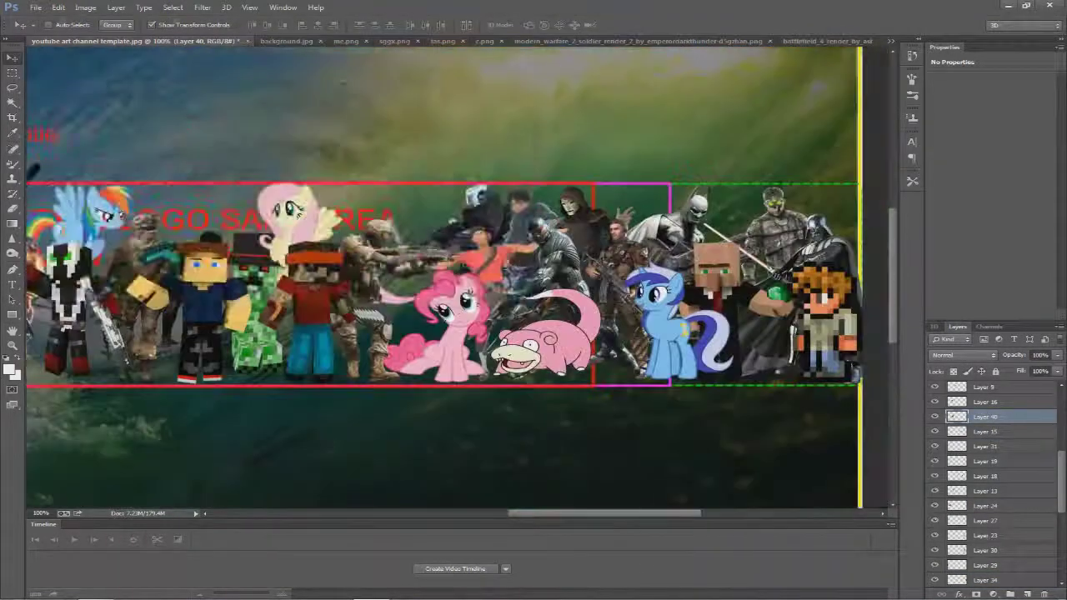
- Add a gas-masked soldier behind the riflemen and another armed soldier, scaled down, behind the villager between Batman and the goggled soldier
{"action": "key", "text": "ctrl+o"}
{"action": "scroll", "coordinate": [523, 162], "scroll_direction": "down", "scroll_amount": 5}
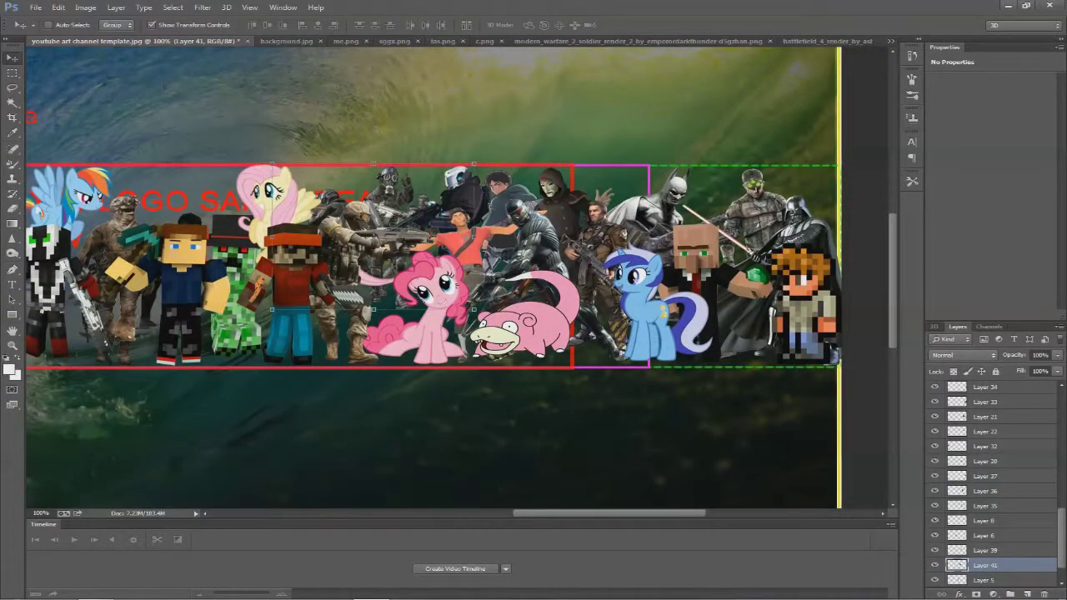
{"action": "key", "text": "ctrl+o"}
{"action": "scroll", "coordinate": [321, 158], "scroll_direction": "down", "scroll_amount": 3}
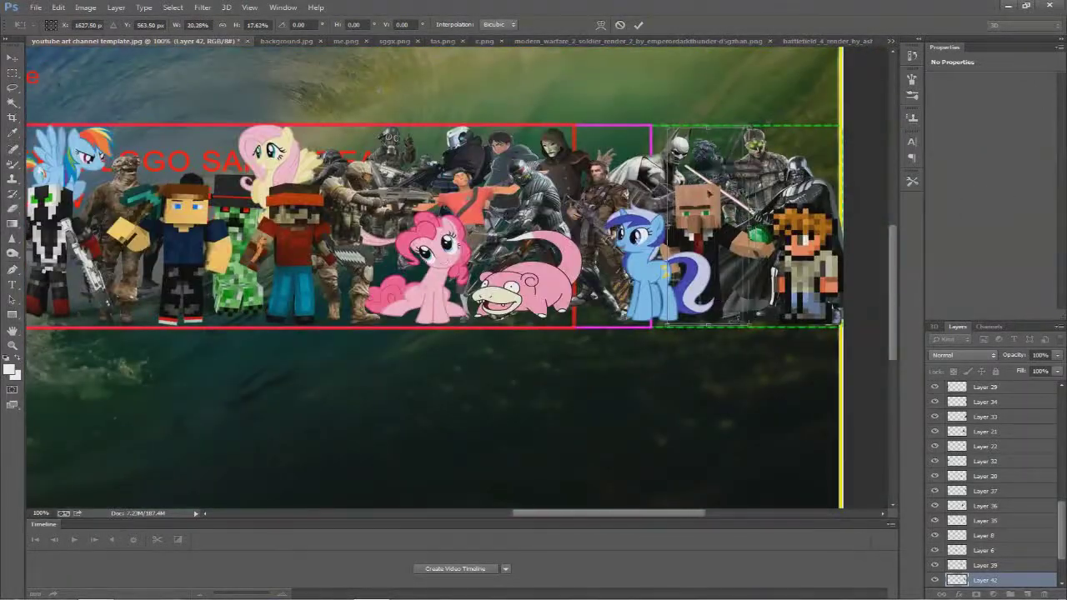
- Add another soldier render to the back row beside Batman and move its layer between Layer 37 and Layer 36
{"action": "left_click", "coordinate": [36, 8]}
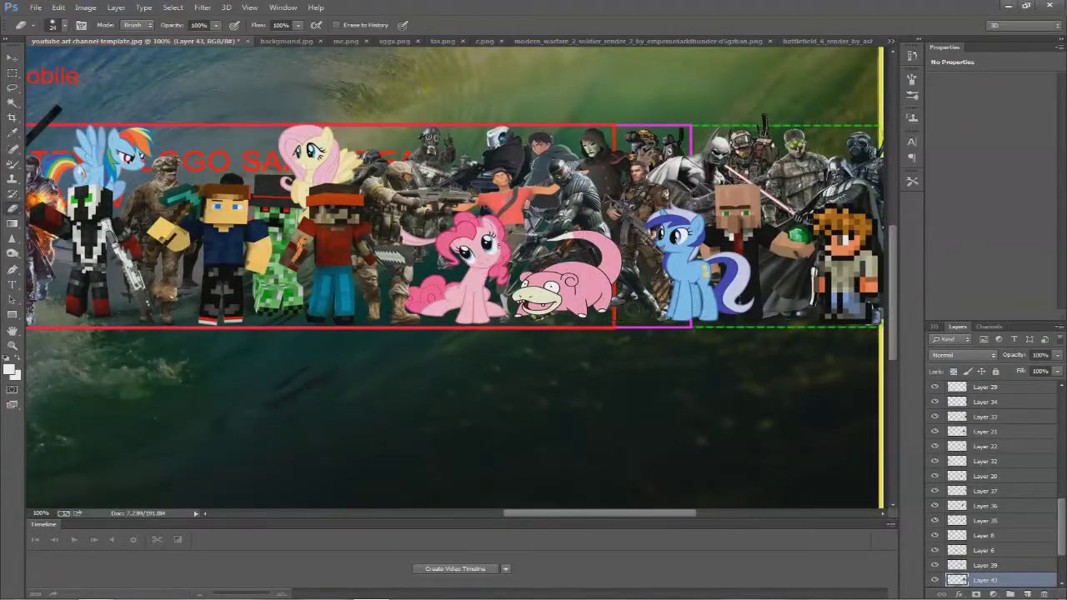
{"action": "left_click_drag", "start_coordinate": [986, 580], "coordinate": [985, 454]}
{"action": "key", "text": "ctrl+minus"}
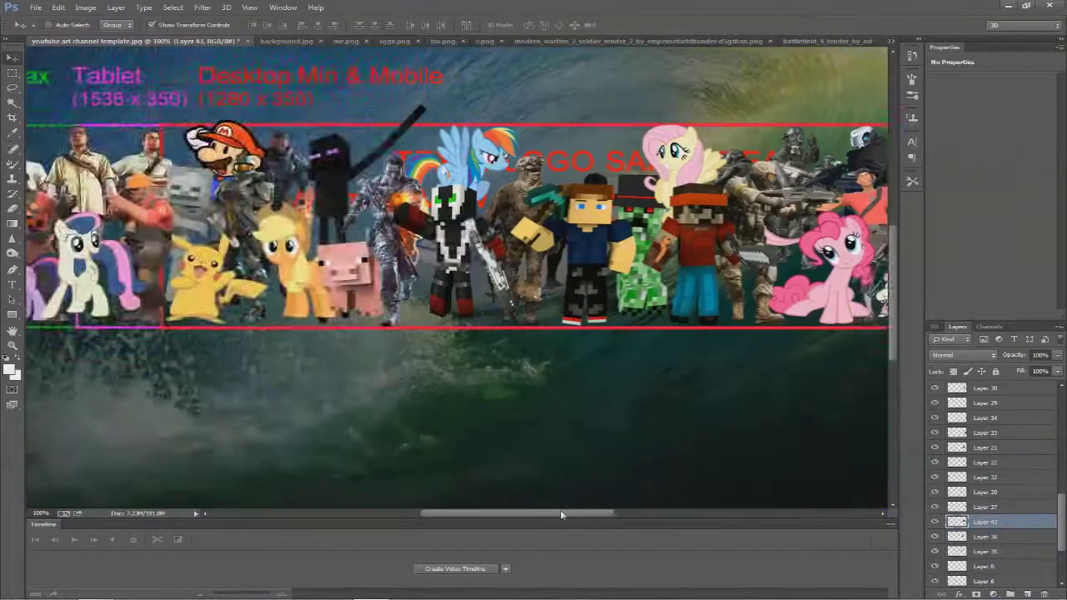
- Merge all the character layers into a single layer and open its blending options
{"action": "scroll", "coordinate": [992, 500], "scroll_direction": "down", "scroll_amount": 2}
{"action": "left_click", "coordinate": [934, 566]}
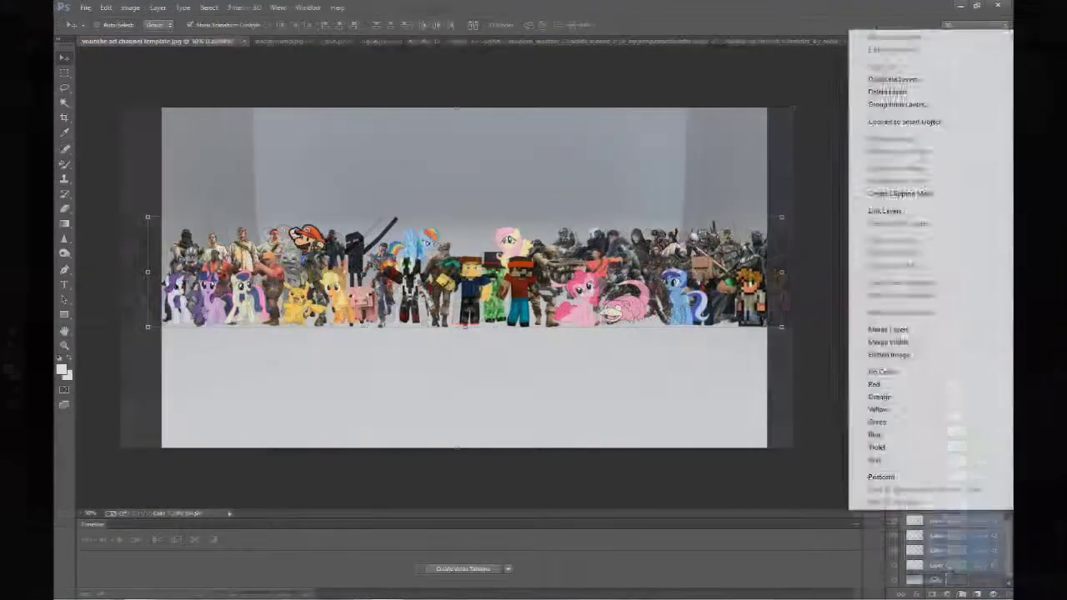
{"action": "left_click", "coordinate": [883, 46]}
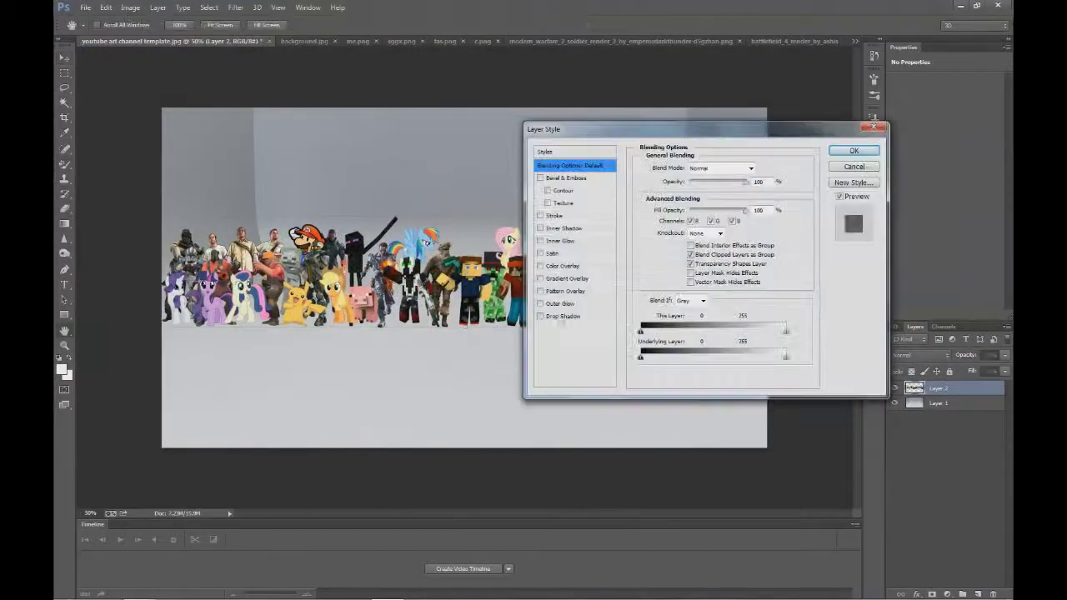